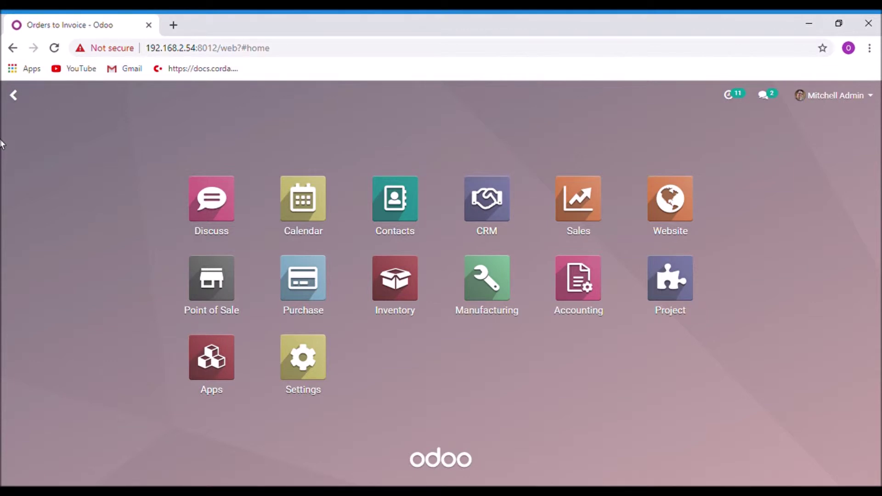
- Open the Sales app from the Odoo home screen
left_click(586, 214)
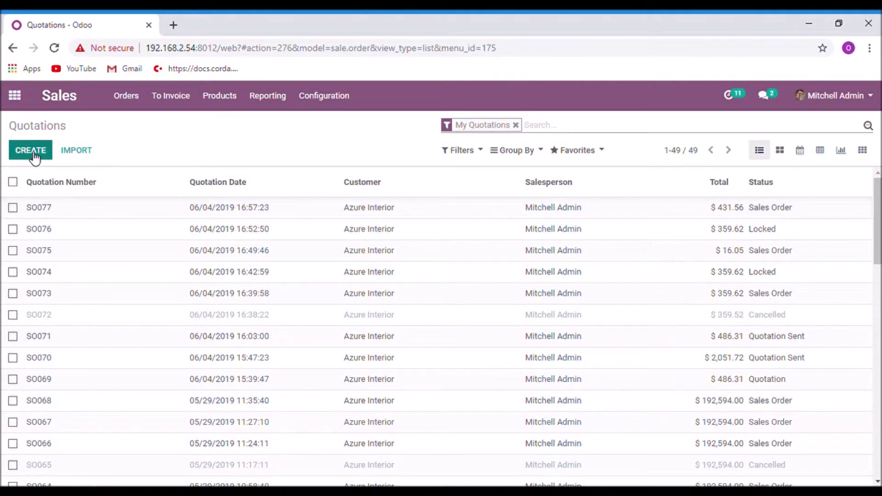
- Start a new quotation for Azure Interior and begin a product line searching 'larg'
left_click(32, 150)
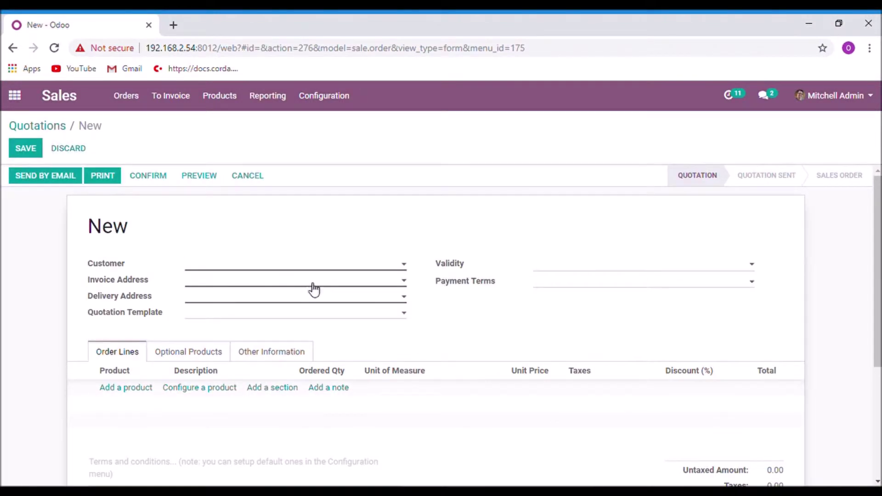
left_click(305, 263)
left_click(289, 284)
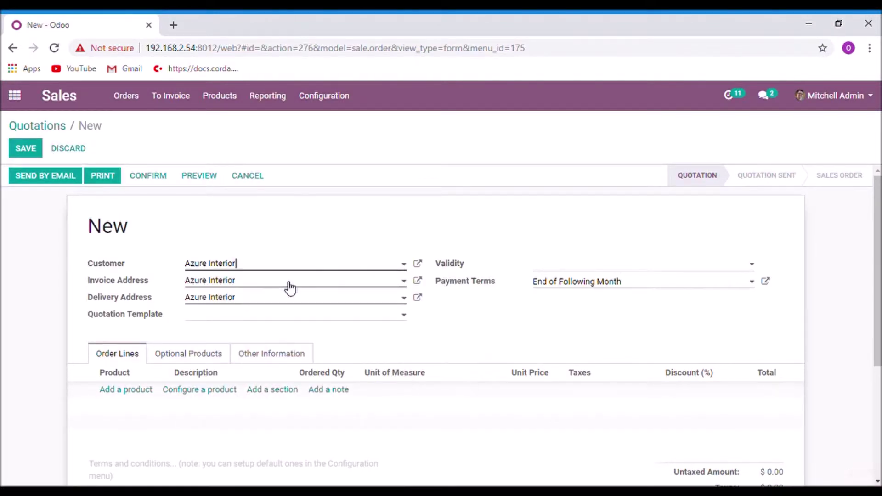
scroll(290, 287, "down", 1)
left_click(148, 327)
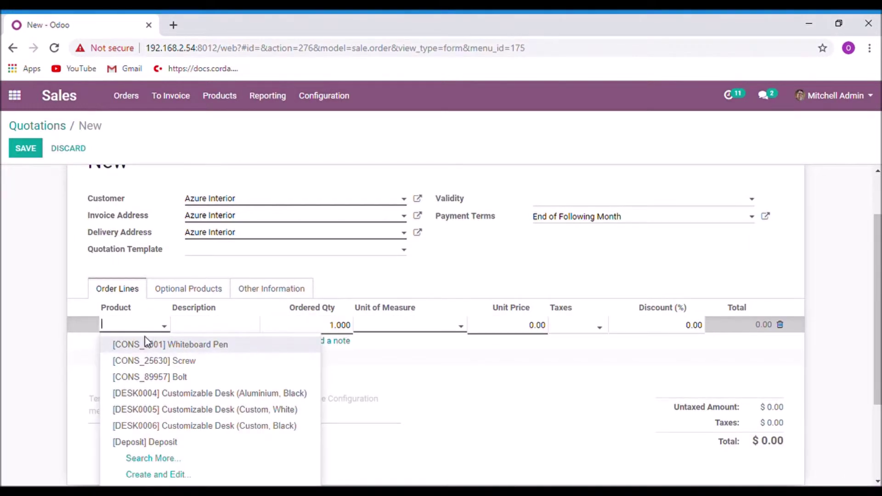
type("larg")
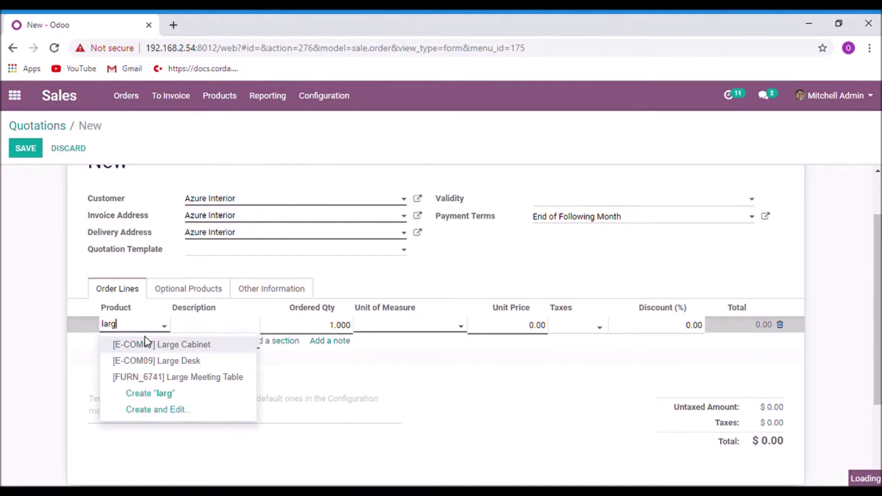
- Put [E-COM07] Large Cabinet on the order line and check its sales invoicing policy
left_click(156, 347)
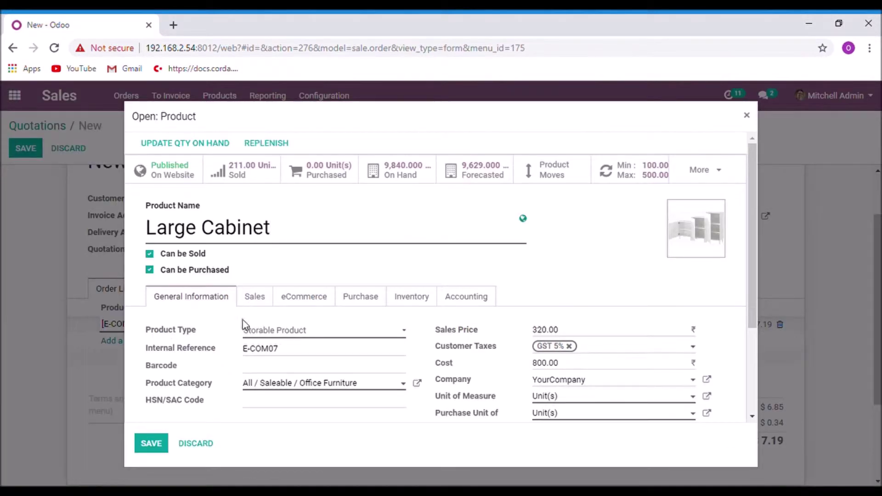
left_click(255, 297)
scroll(266, 305, "down", 2)
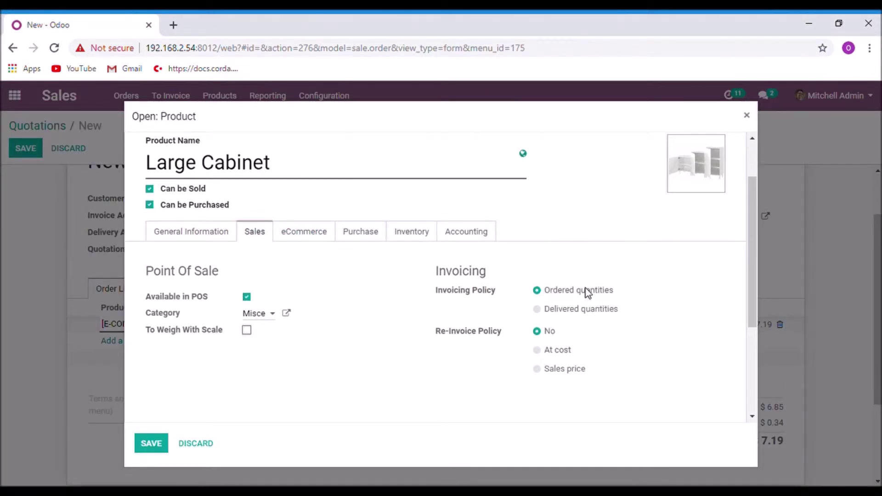
left_click(151, 443)
left_click(335, 325)
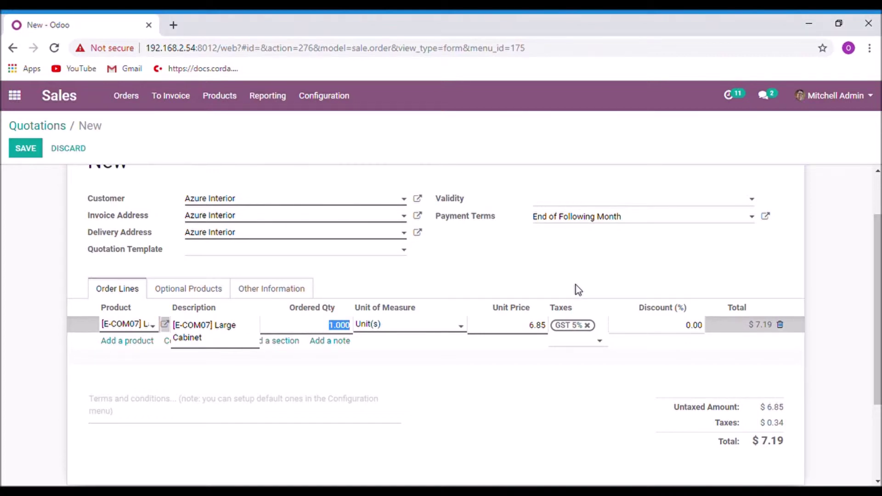
- Set the ordered quantity to 50 and confirm the quotation as sales order SO078
type("50")
scroll(414, 317, "up", 2)
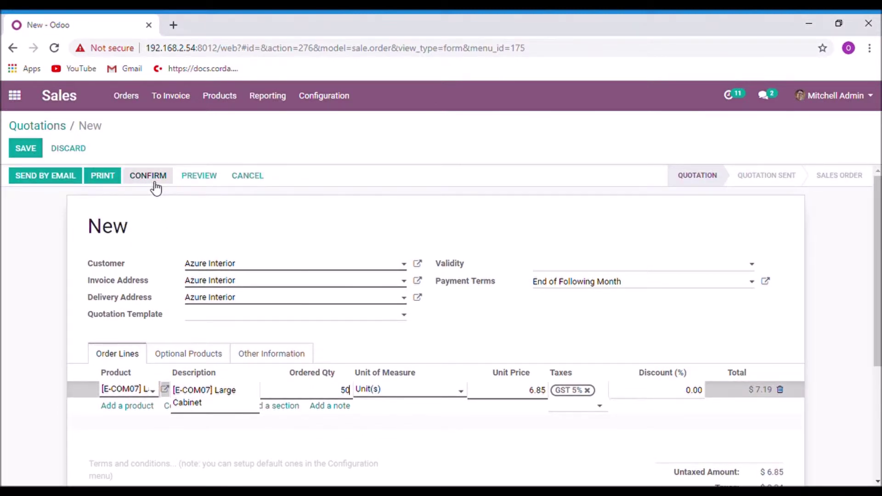
left_click(155, 179)
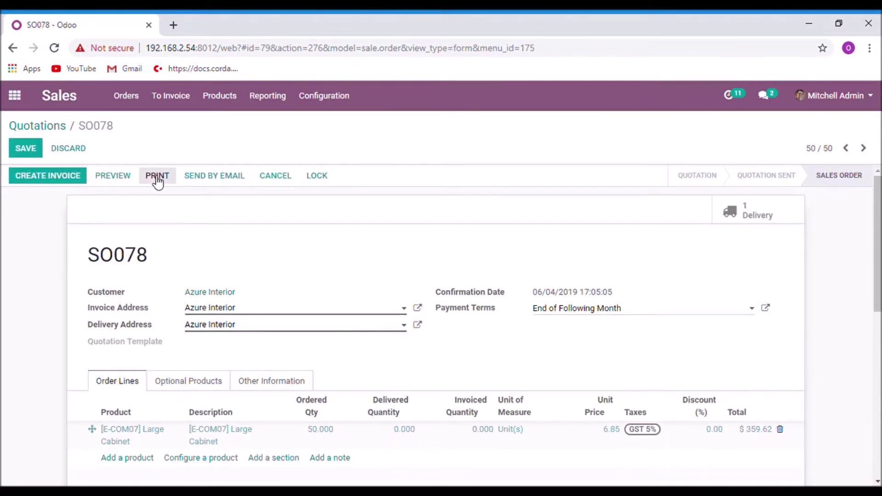
scroll(545, 303, "down", 2)
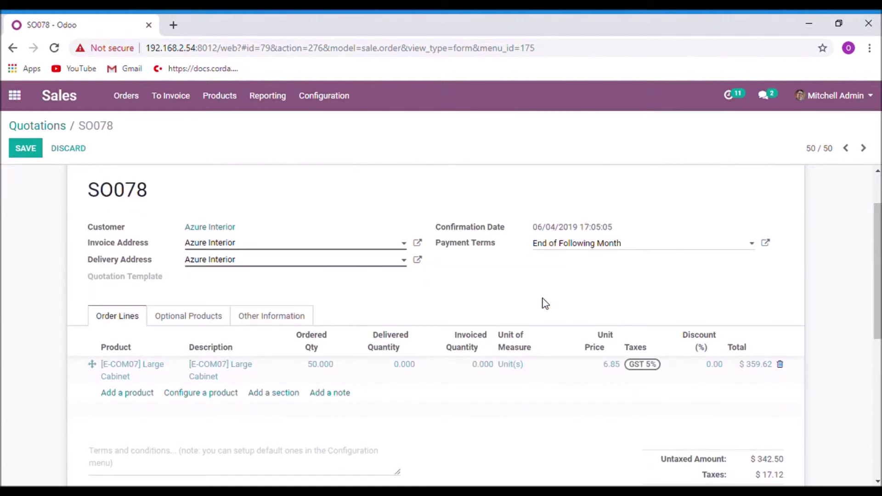
scroll(322, 342, "up", 2)
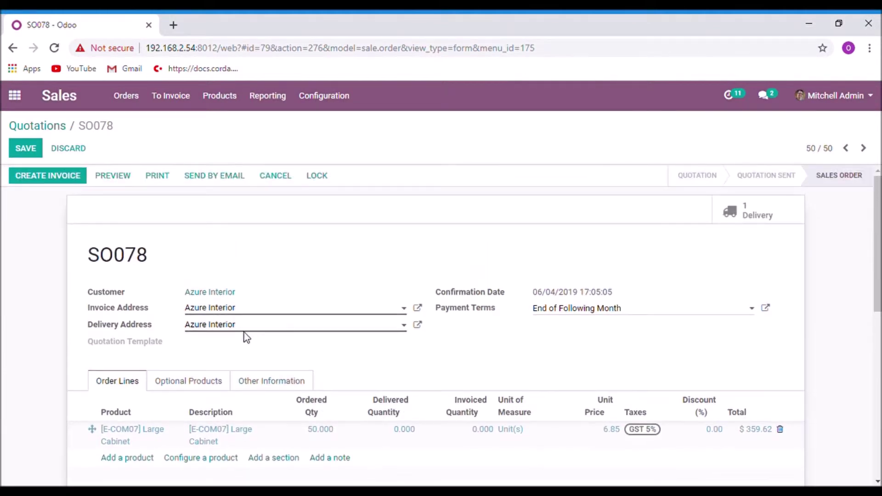
- Create and validate invoice INV/2019/0005 for SO078's 50 cabinets, then return to the order
left_click(46, 177)
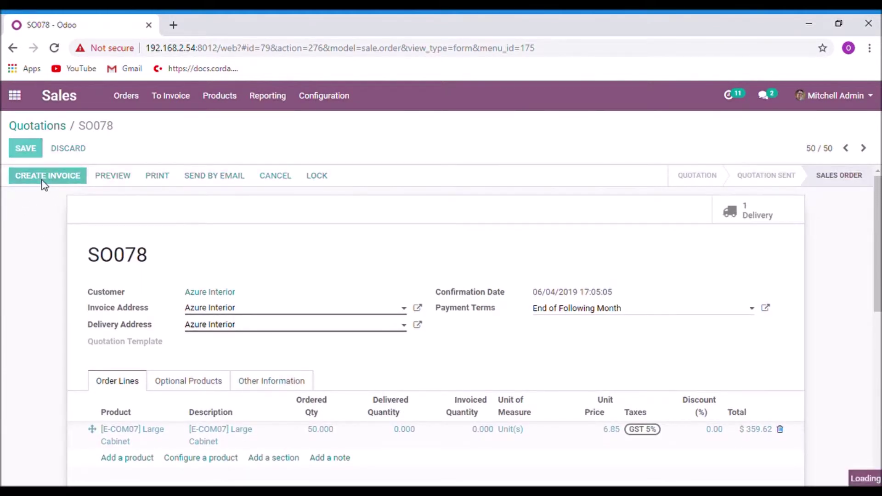
left_click(214, 296)
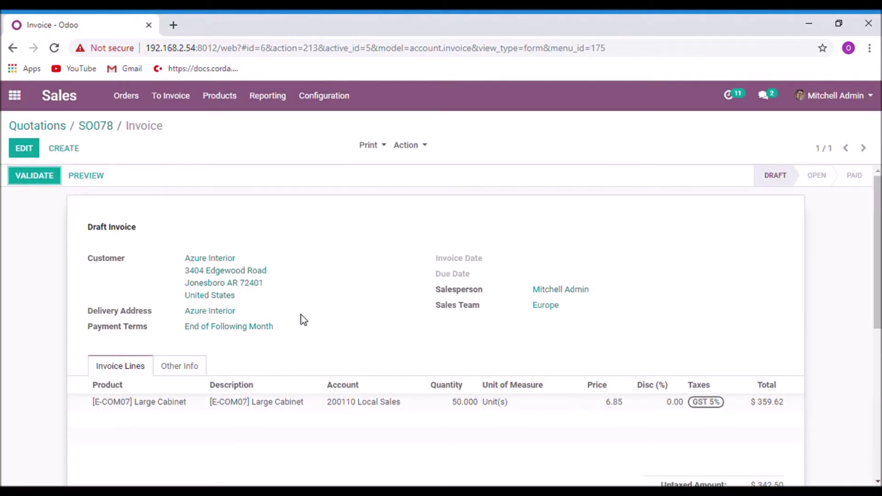
left_click(28, 177)
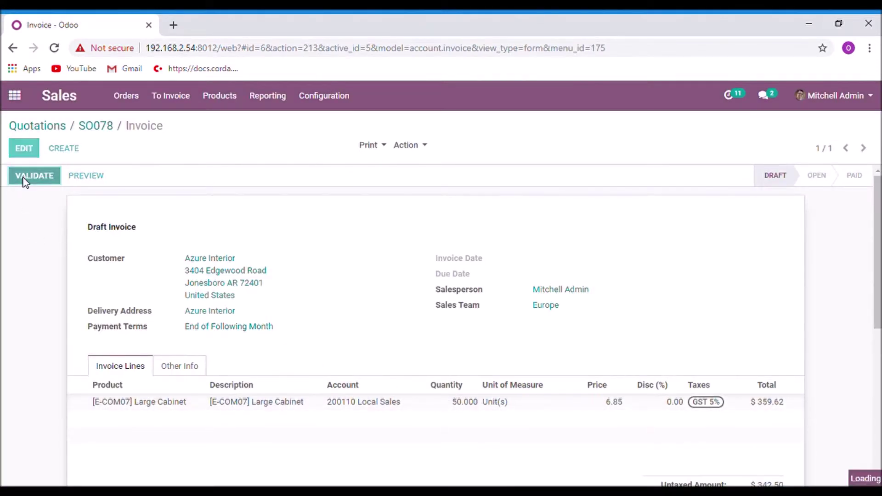
left_click(109, 134)
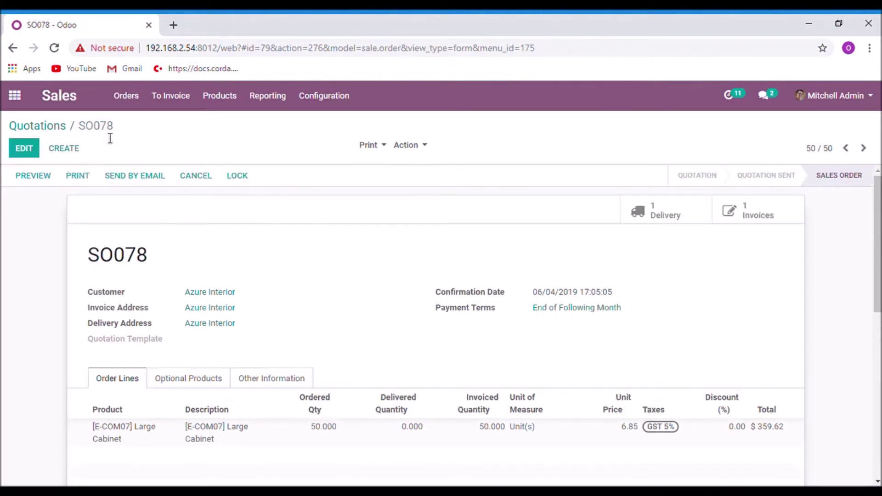
- Ship 60 Large Cabinets on delivery WH/OUT/00033 and validate it despite the 50-unit demand
left_click(676, 223)
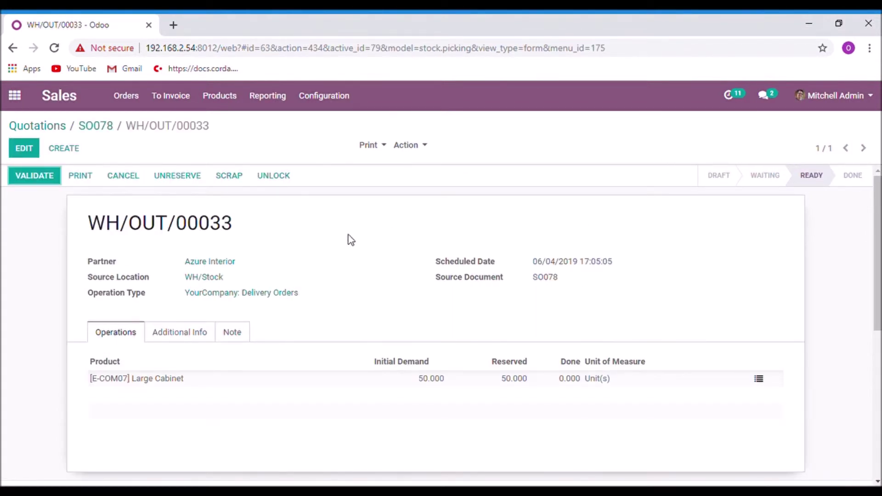
left_click(23, 147)
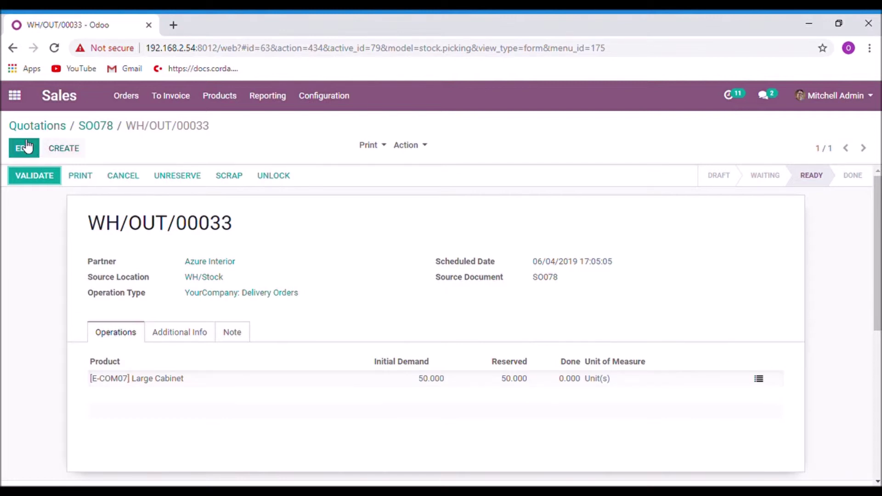
left_click(754, 379)
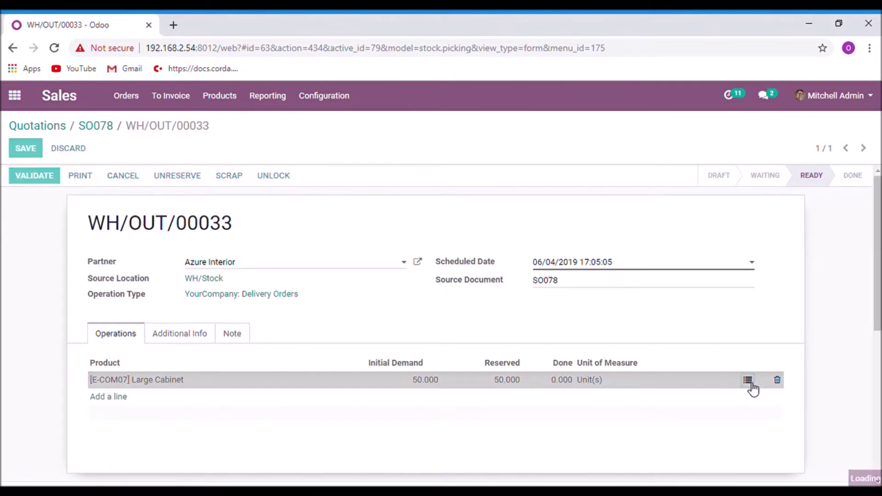
left_click(506, 252)
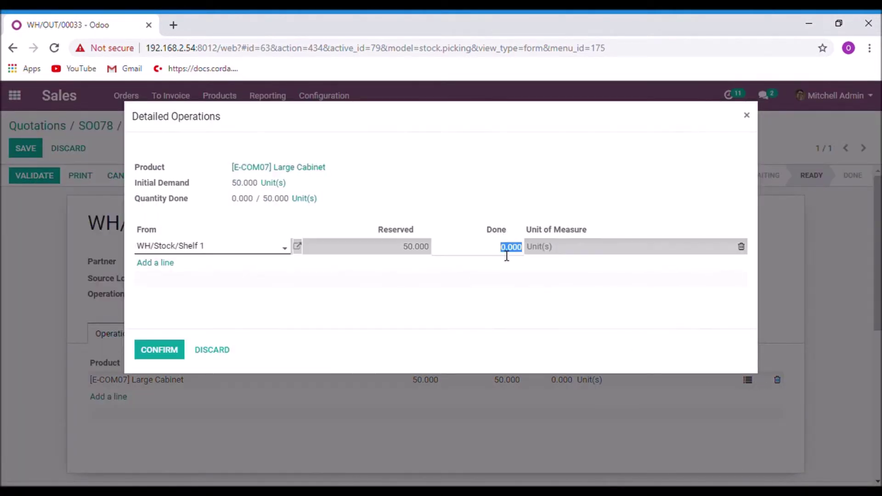
type("60")
left_click(183, 350)
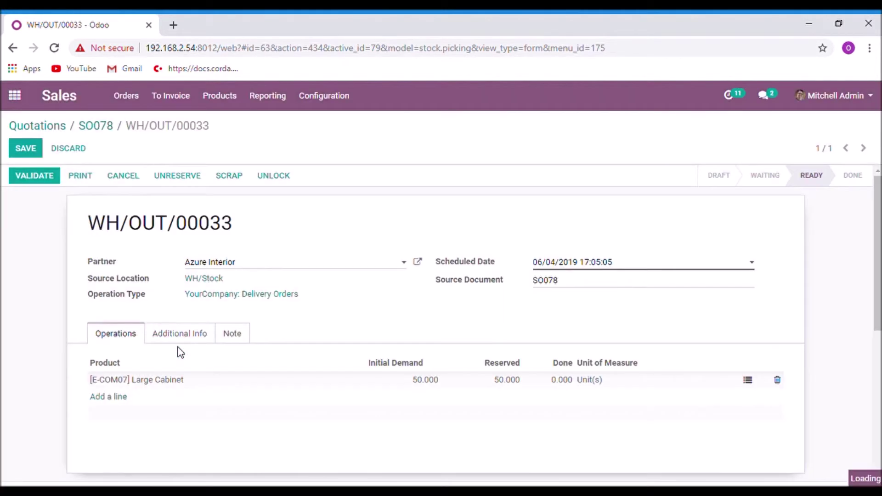
left_click(19, 182)
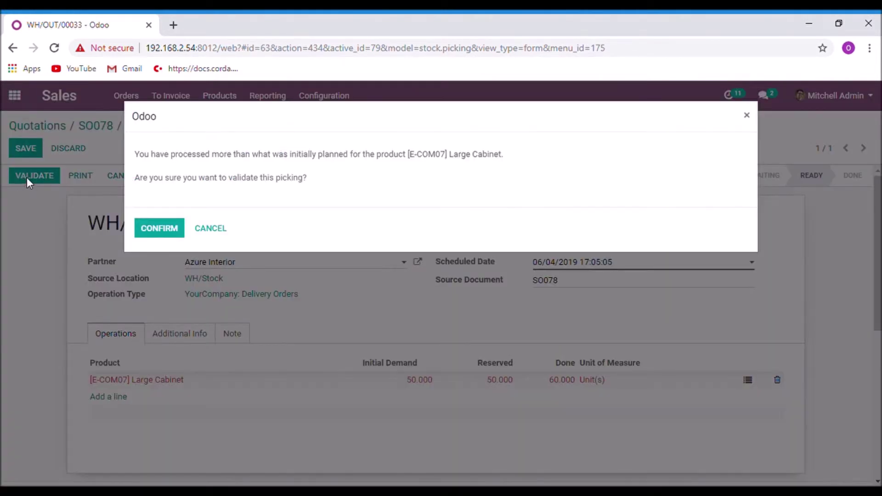
left_click(176, 230)
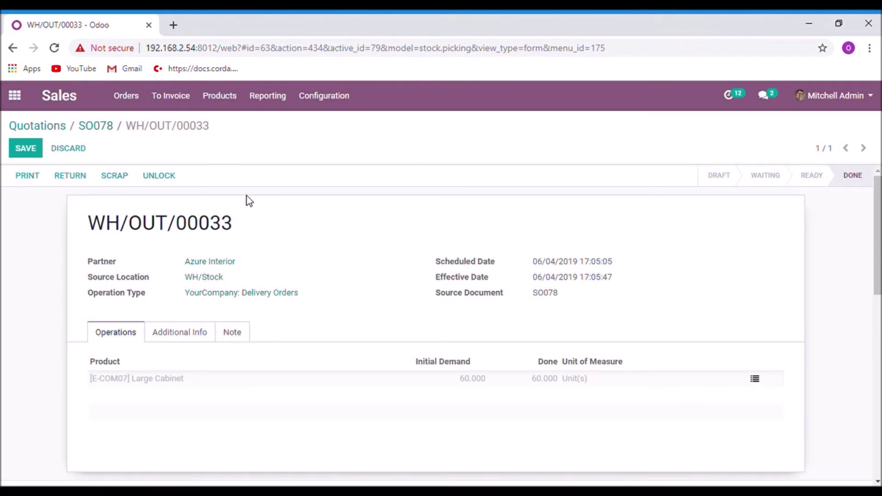
left_click(115, 127)
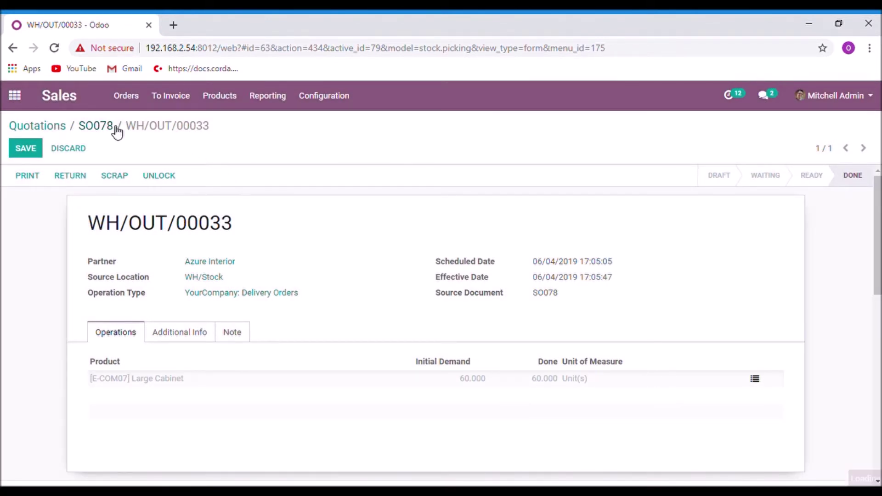
- Review SO078's order lines, then list To Invoice > Orders to Upsell showing SO078
scroll(316, 230, "down", 2)
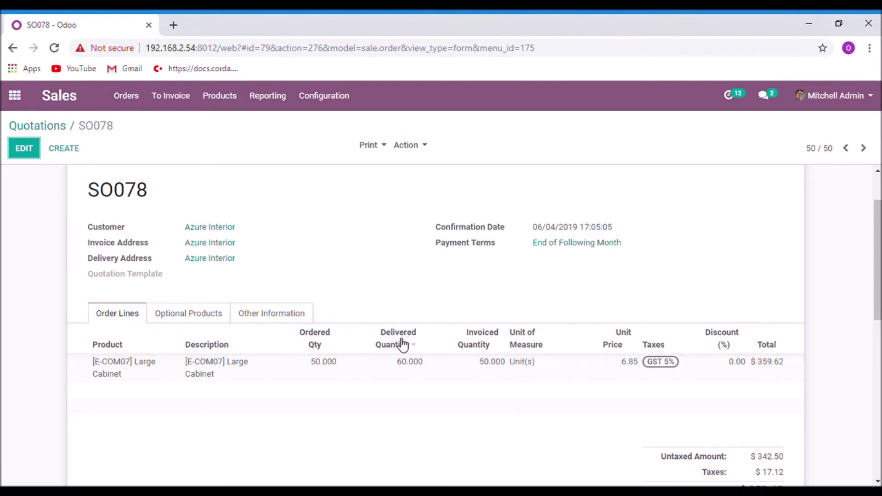
scroll(404, 381, "up", 2)
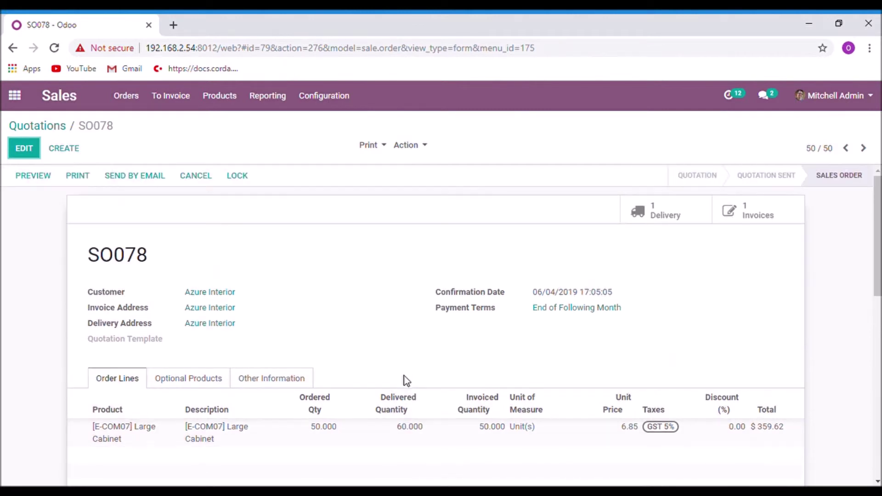
left_click(173, 105)
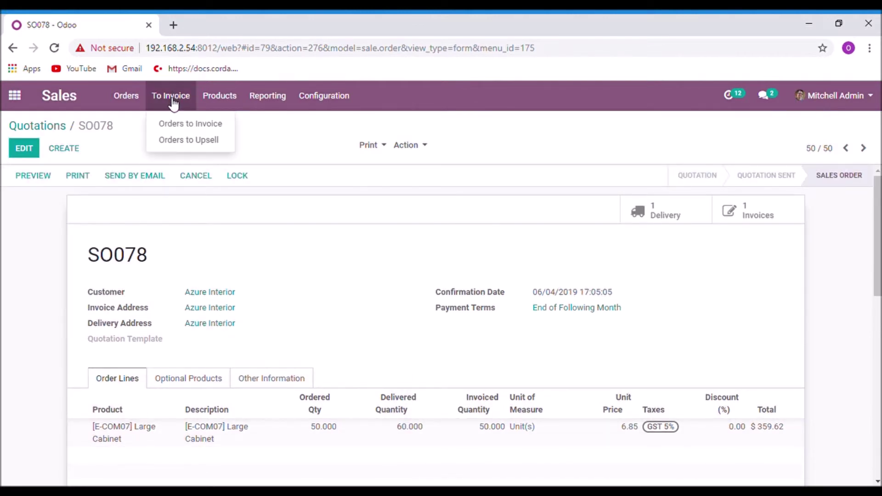
left_click(196, 146)
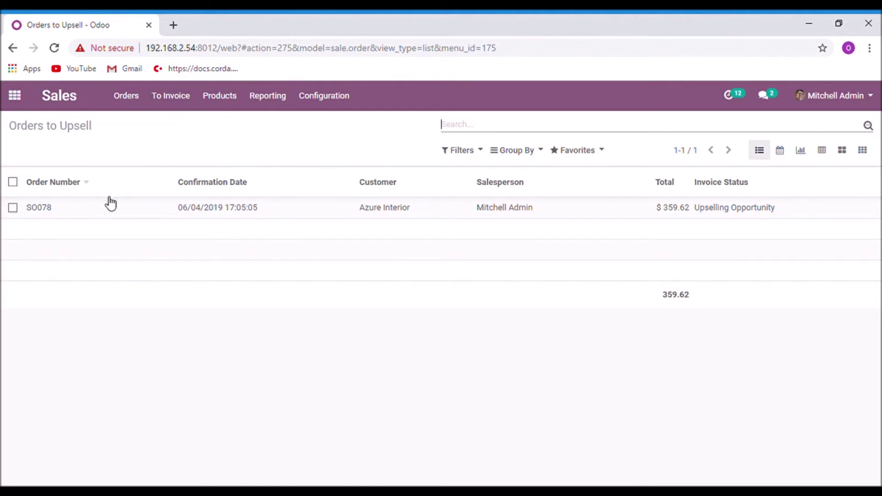
left_click(84, 211)
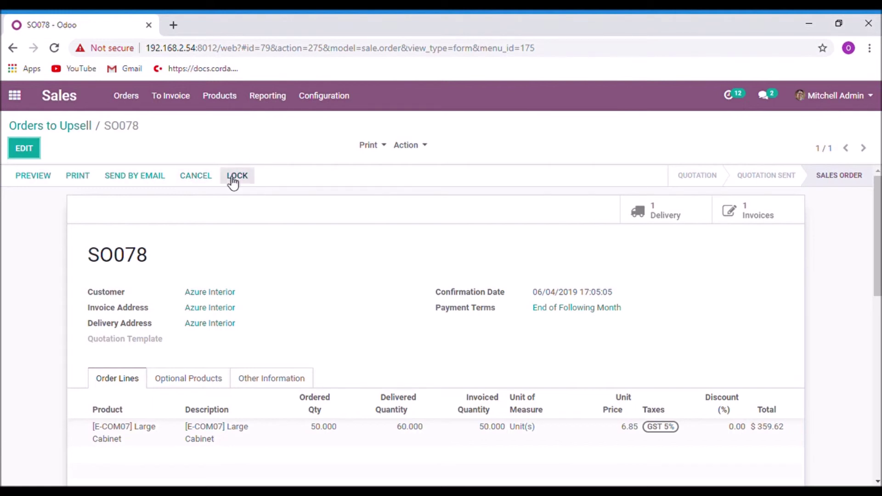
- Reopen Orders to Upsell and open SO078 with 50 ordered, 60 delivered, 50 invoiced
left_click(180, 102)
left_click(193, 140)
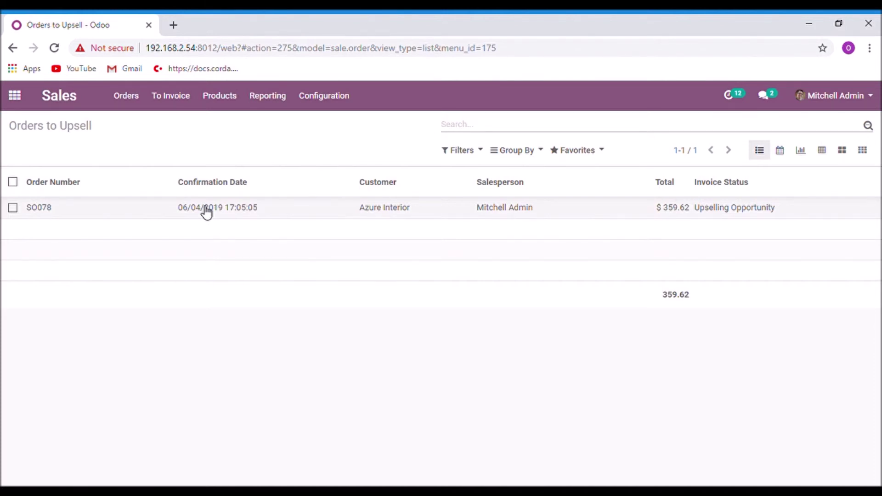
left_click(157, 211)
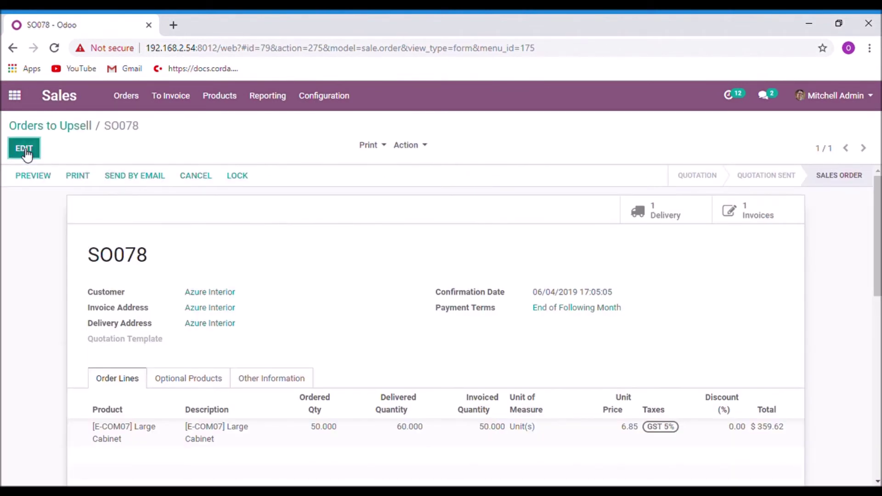
- Change SO078's Large Cabinet ordered quantity from 50 to 60 and save
left_click(24, 148)
scroll(296, 276, "down", 5)
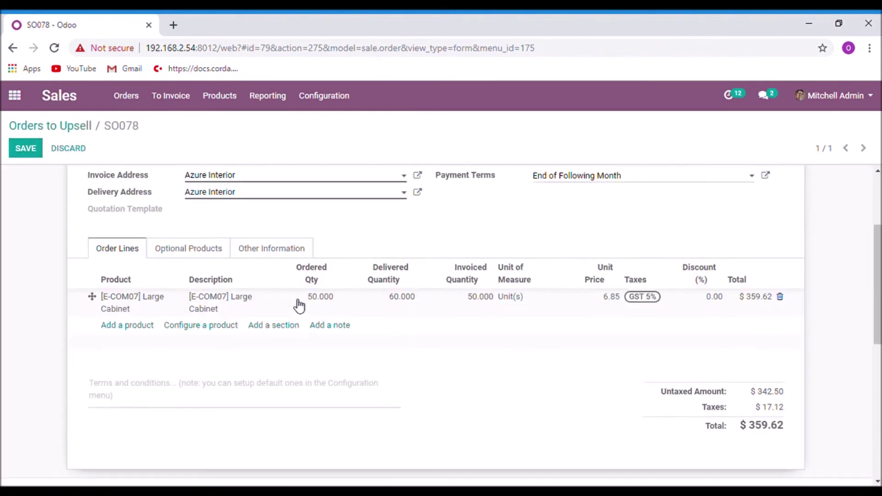
left_click(312, 235)
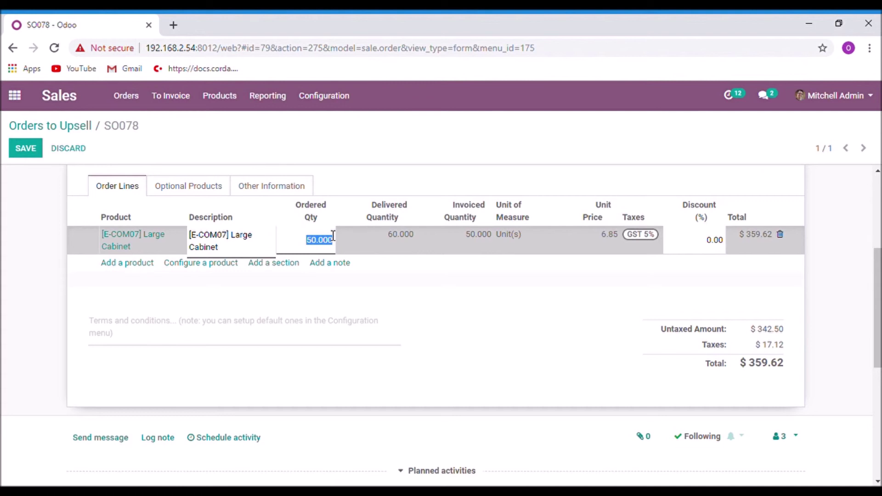
type("60")
scroll(181, 275, "up", 5)
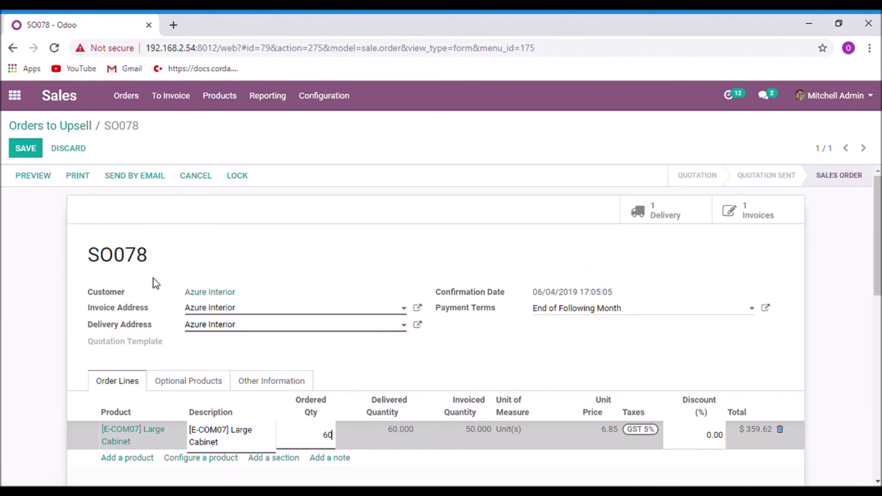
left_click(37, 154)
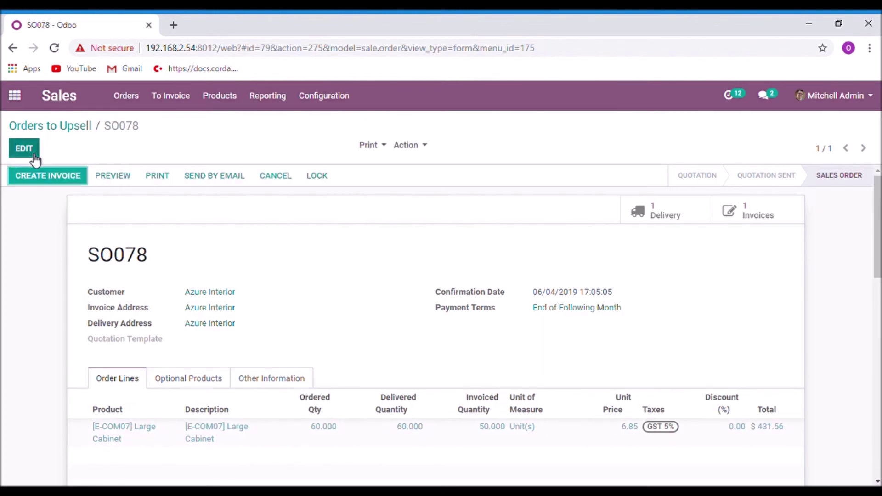
- Invoice and validate INV/2019/0006 for the extra 10 cabinets, then confirm Orders to Upsell is empty
left_click(41, 177)
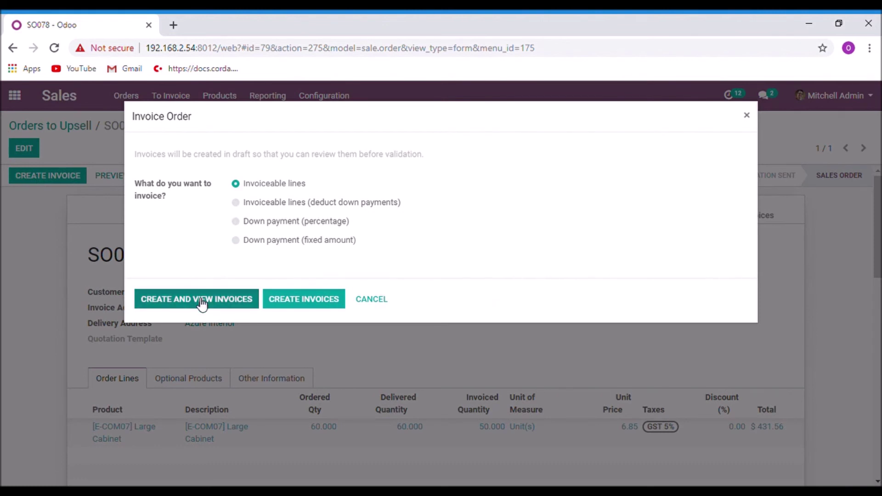
left_click(201, 303)
left_click(198, 300)
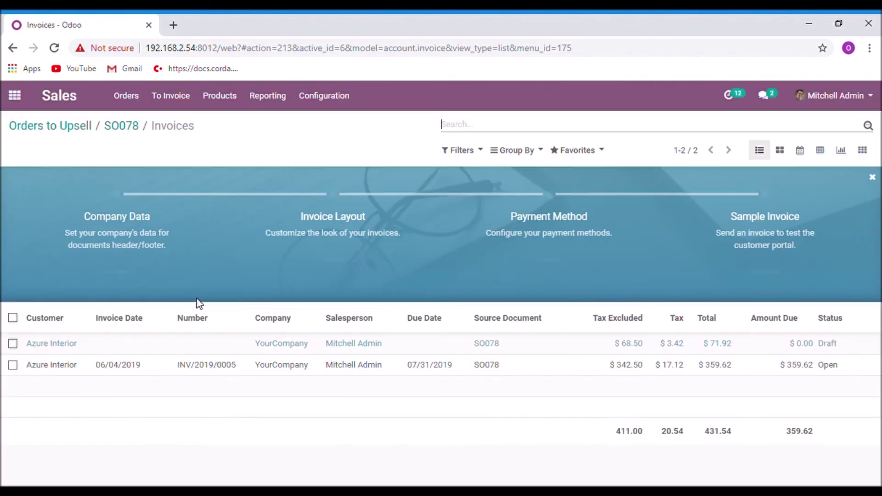
left_click(67, 344)
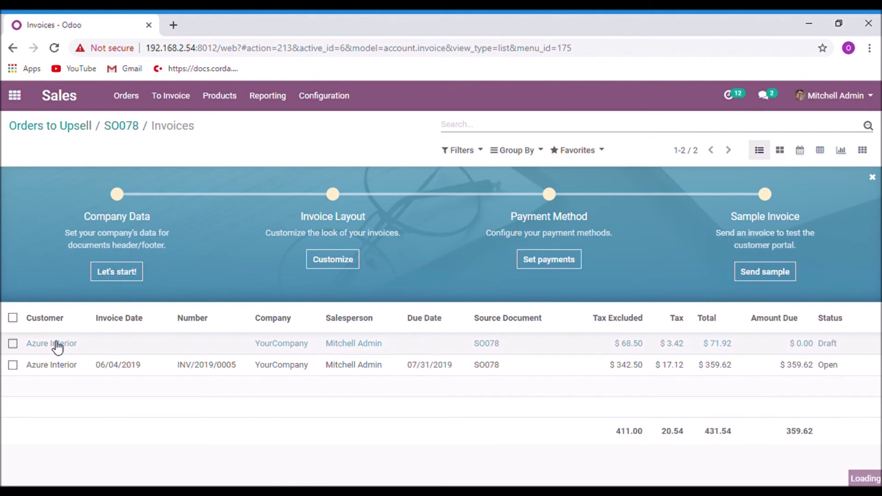
left_click(46, 180)
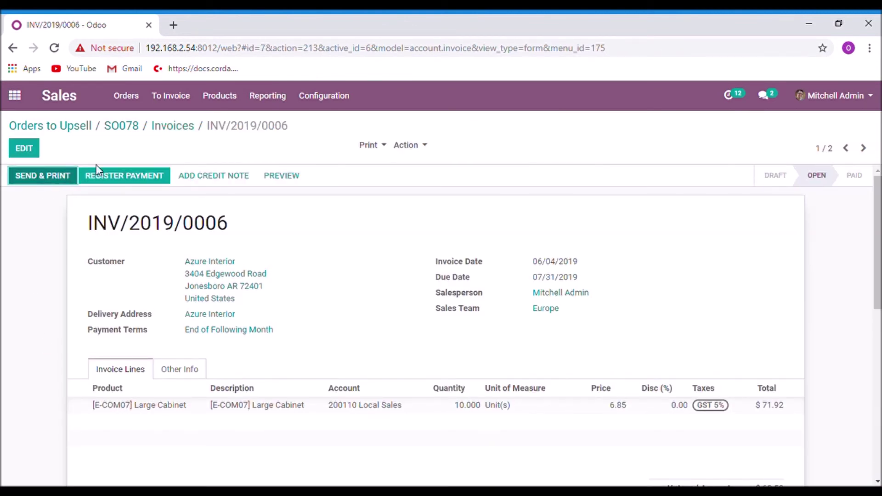
left_click(171, 97)
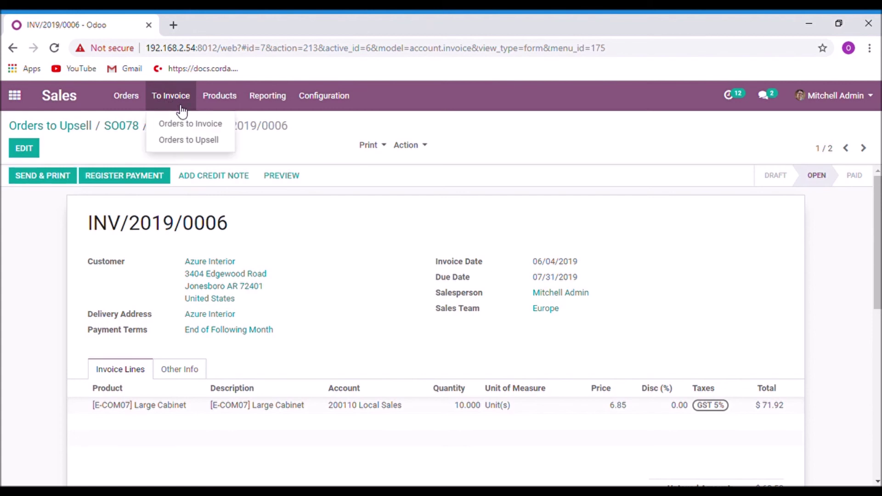
left_click(190, 139)
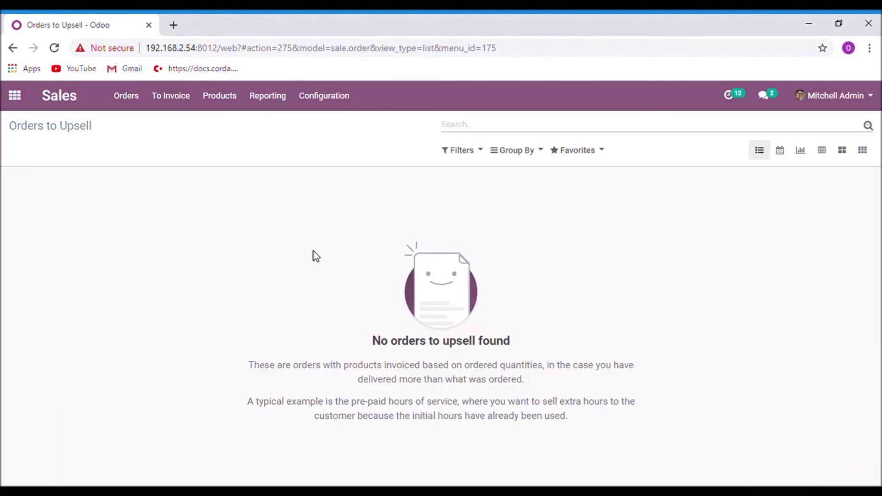